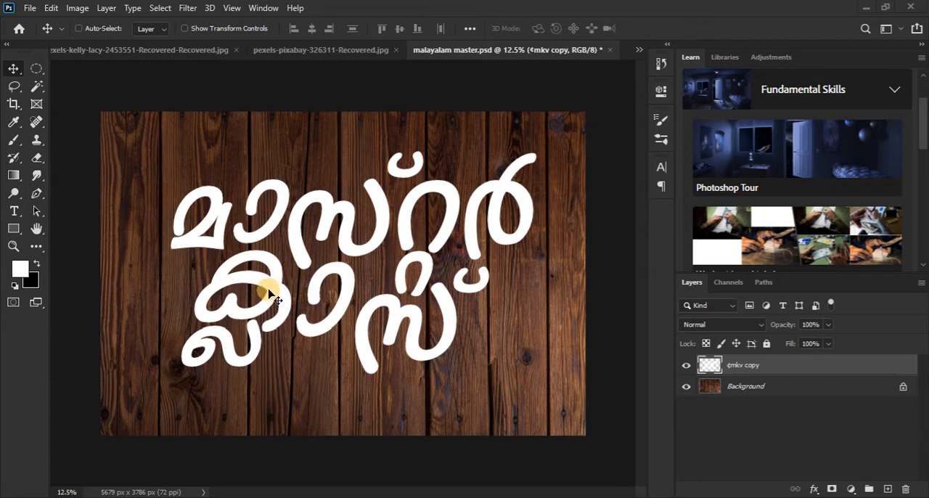
# Step: Hide the Layers panel and display it again
pyautogui.moveTo(345, 251)
pyautogui.mouseDown()
pyautogui.moveTo(345, 260)
pyautogui.moveTo(345, 248)
pyautogui.mouseUp()
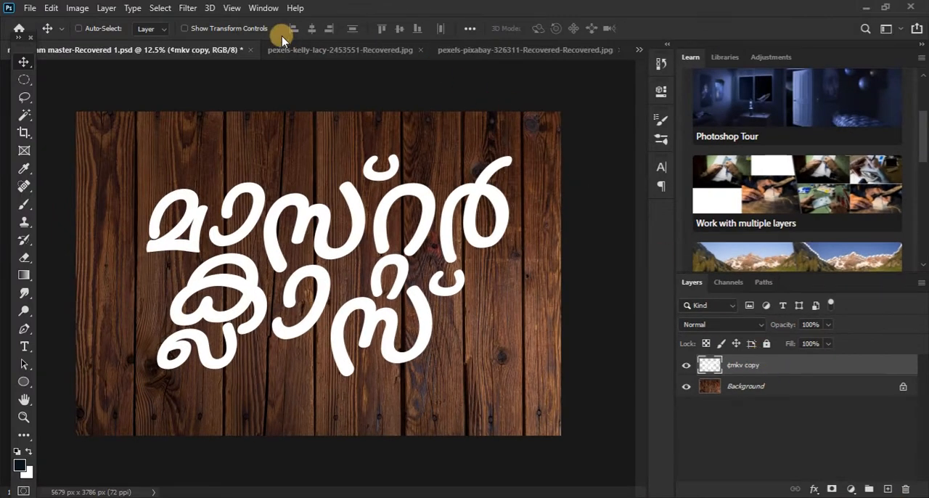
pyautogui.click(256, 8)
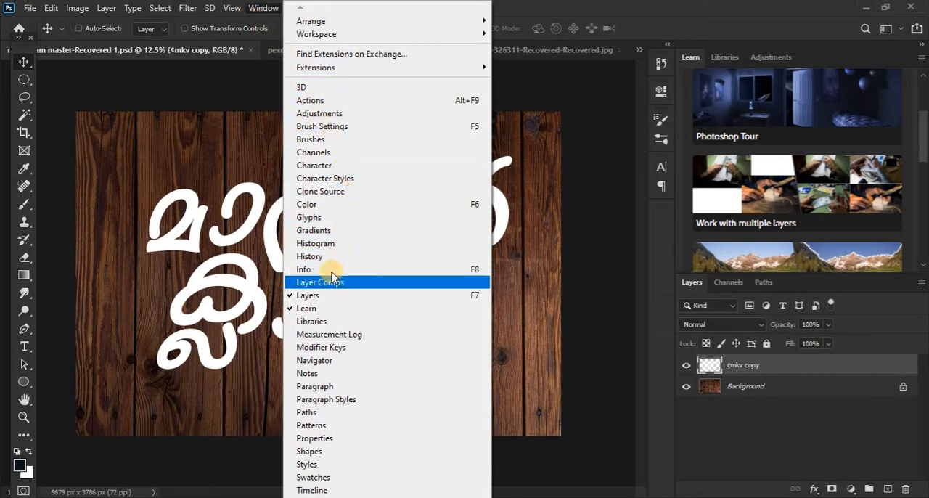
pyautogui.click(355, 297)
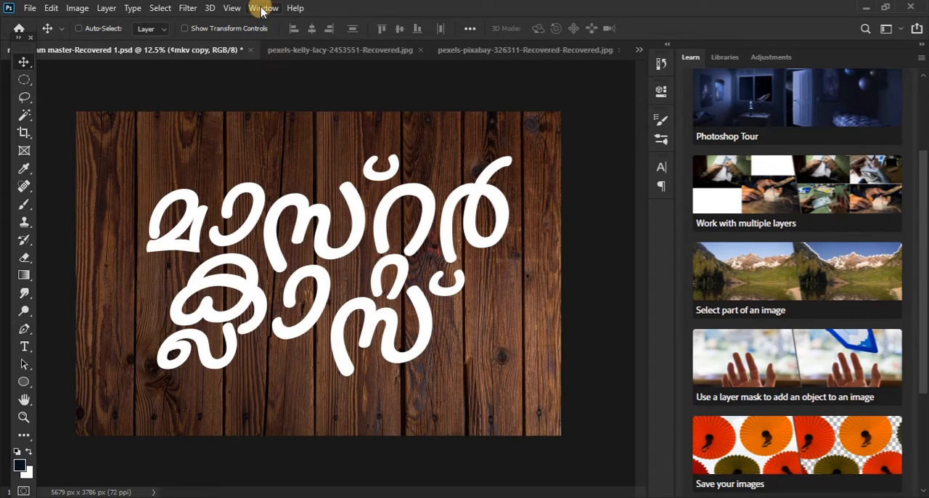
pyautogui.click(260, 8)
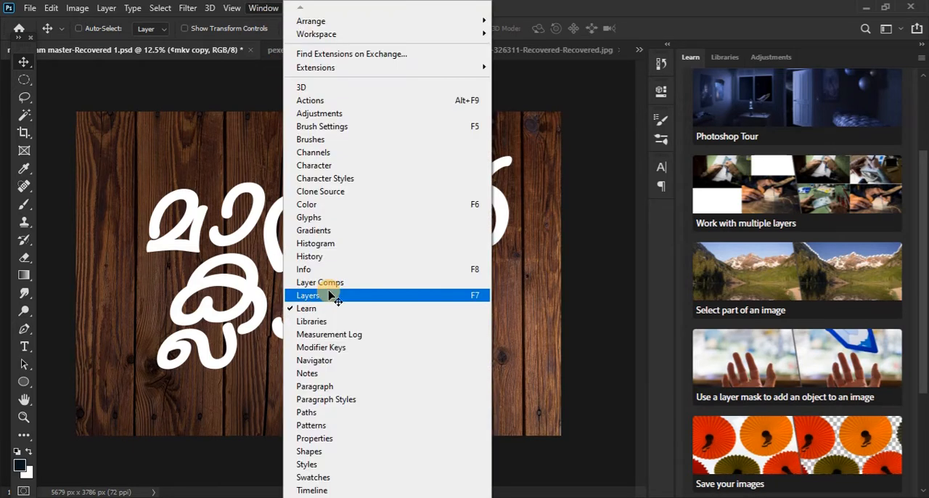
pyautogui.click(331, 296)
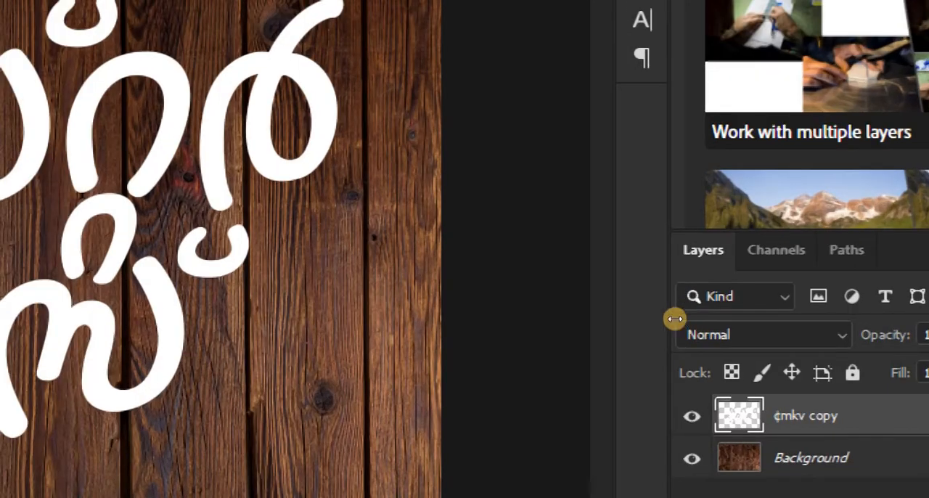
# Step: Set the lettering layer's blend mode to Overlay and open its Blending Options
pyautogui.click(691, 324)
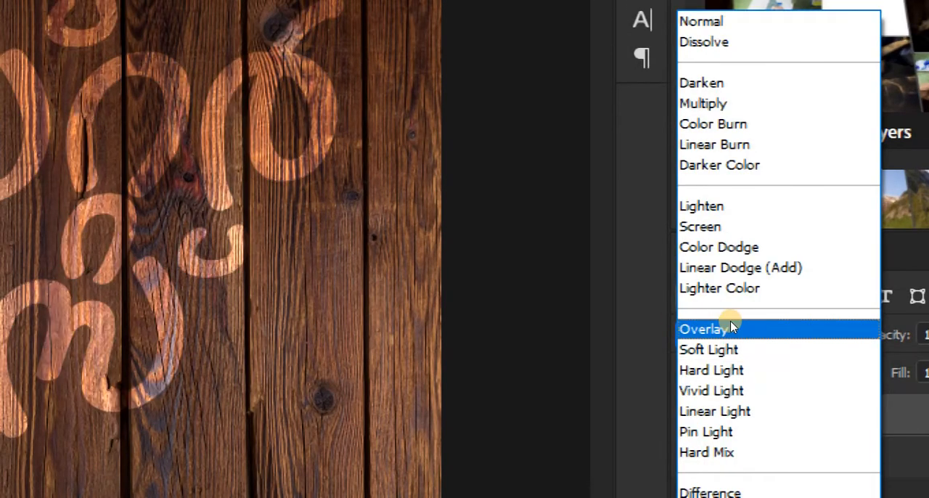
pyautogui.click(728, 328)
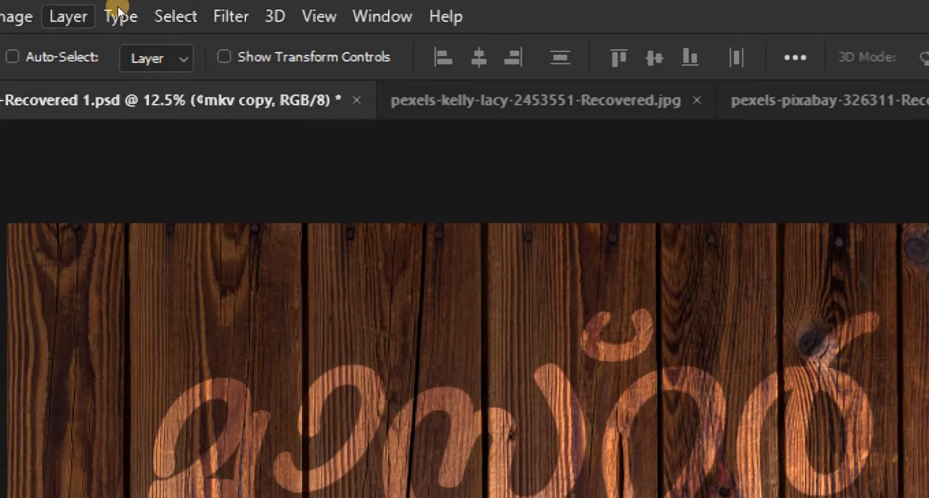
pyautogui.click(74, 15)
pyautogui.moveTo(165, 281)
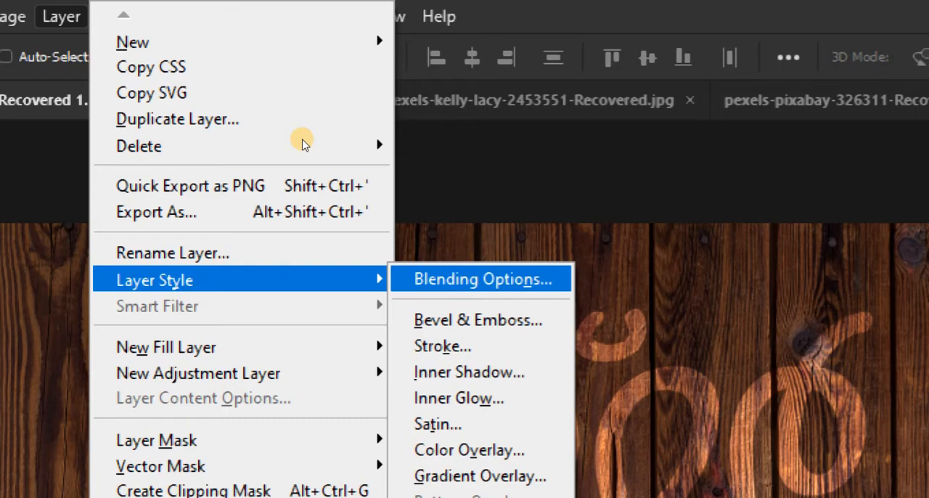
pyautogui.click(453, 279)
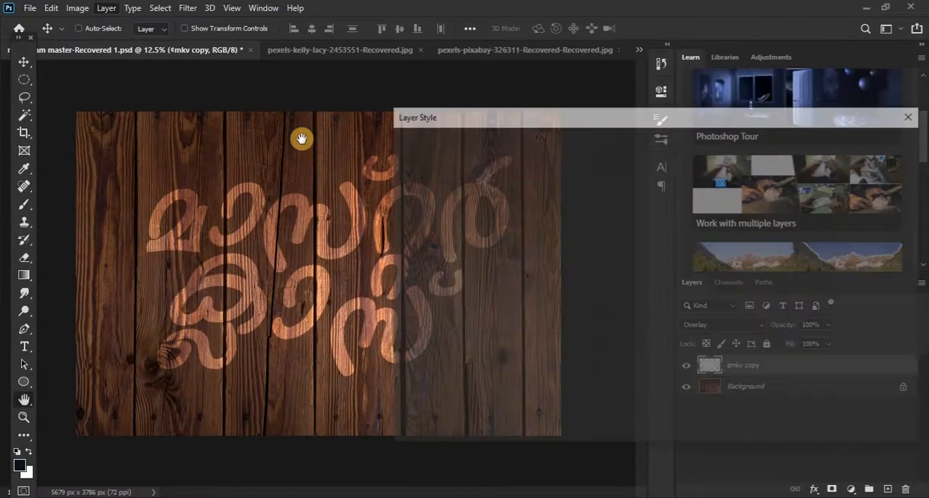
pyautogui.moveTo(469, 117); pyautogui.dragTo(359, 123)
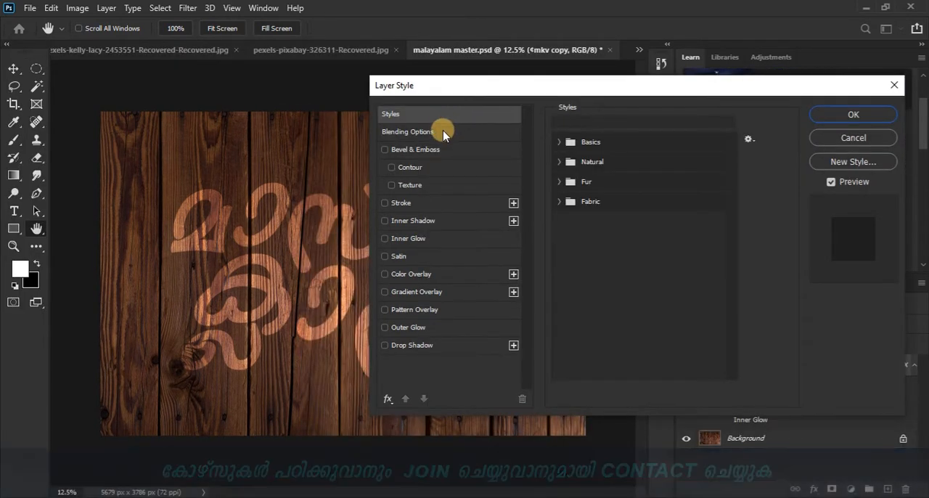
# Step: Add an Inner Shadow to the lettering with size 76 px, opacity 42% and the Linear Burn blend mode
pyautogui.click(426, 222)
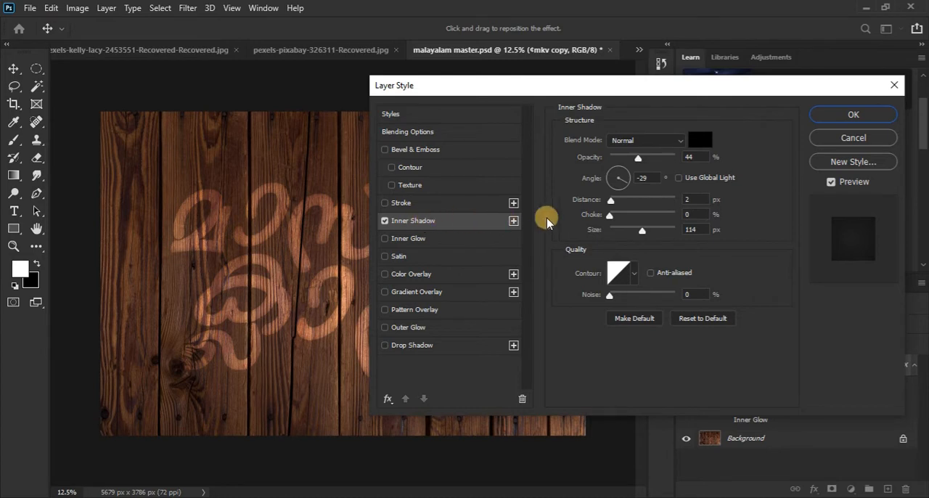
pyautogui.moveTo(647, 238)
pyautogui.mouseDown()
pyautogui.moveTo(618, 240)
pyautogui.moveTo(641, 235)
pyautogui.moveTo(622, 238)
pyautogui.moveTo(634, 239)
pyautogui.mouseUp()
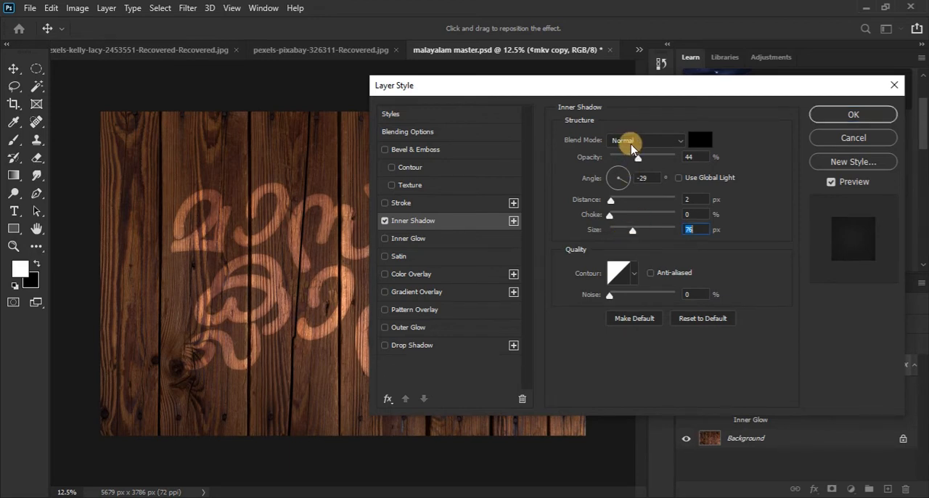
pyautogui.moveTo(638, 158)
pyautogui.mouseDown()
pyautogui.moveTo(623, 159)
pyautogui.moveTo(648, 160)
pyautogui.moveTo(639, 169)
pyautogui.moveTo(639, 159)
pyautogui.mouseUp()
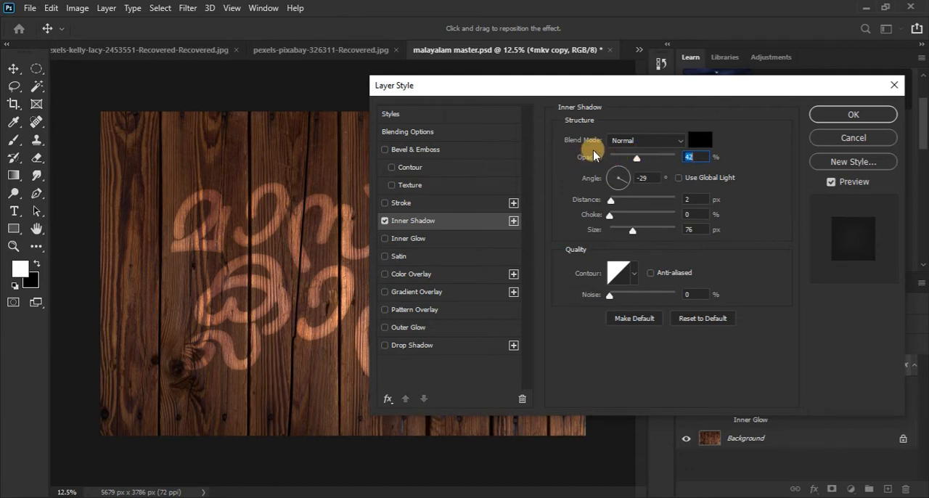
pyautogui.click(626, 142)
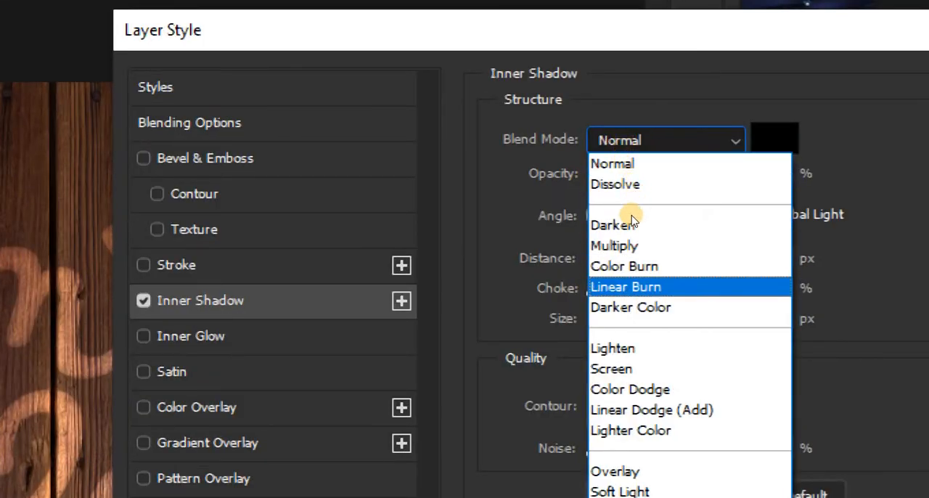
pyautogui.click(633, 286)
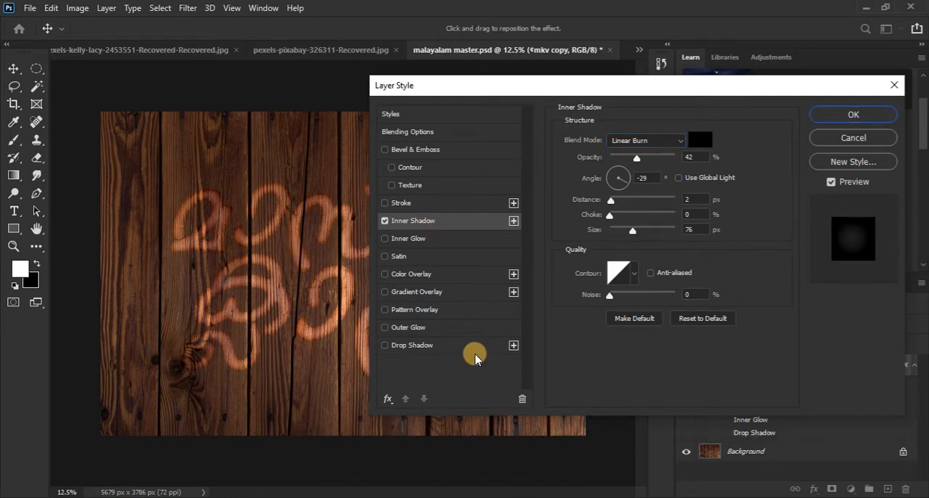
# Step: Add a Drop Shadow to the lettering with a size of 49 px
pyautogui.click(385, 346)
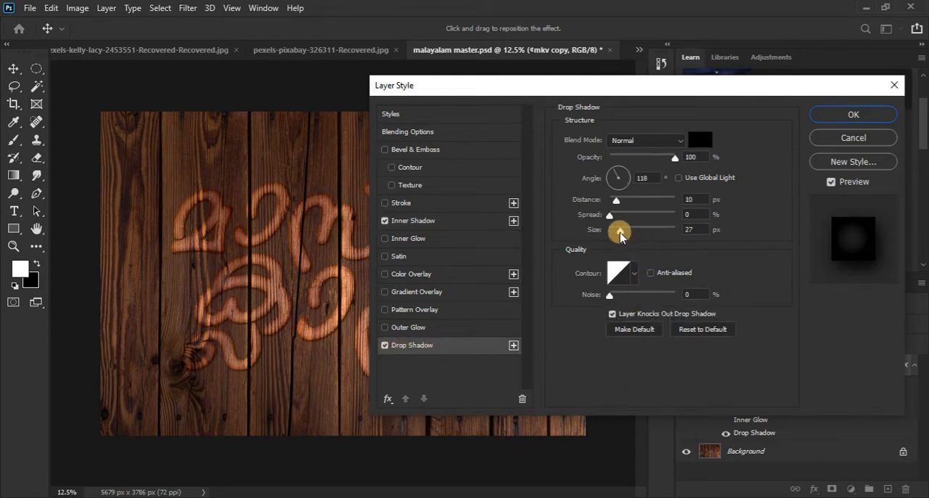
pyautogui.moveTo(621, 235); pyautogui.dragTo(628, 235)
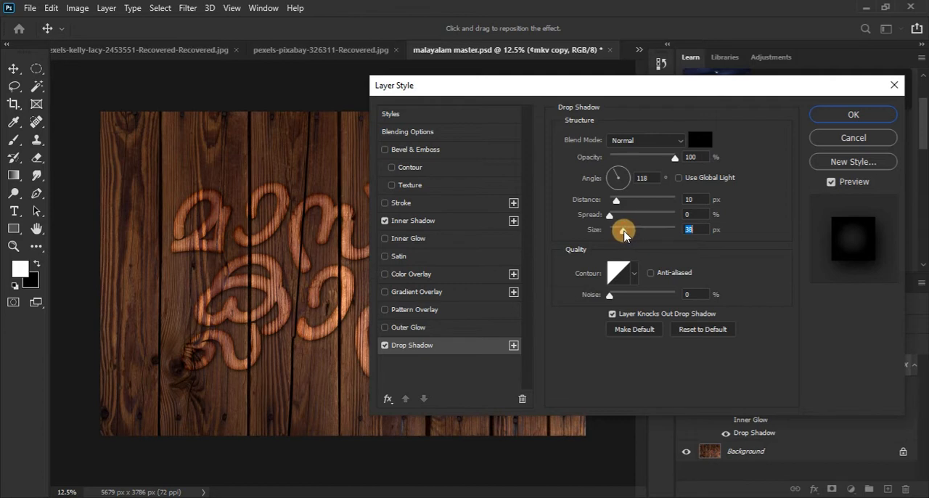
# Step: Try different blend modes for the drop shadow, including Overlay, Color Burn and Darken
pyautogui.click(633, 141)
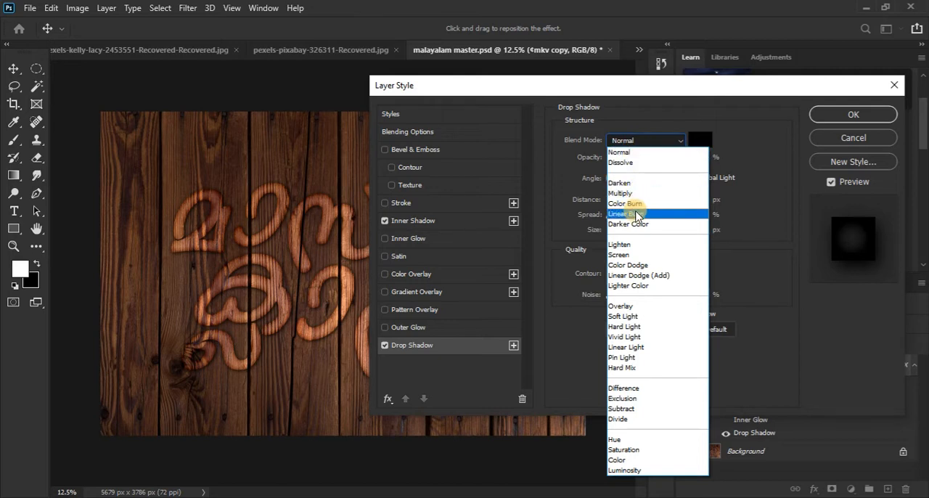
pyautogui.click(634, 215)
pyautogui.click(635, 142)
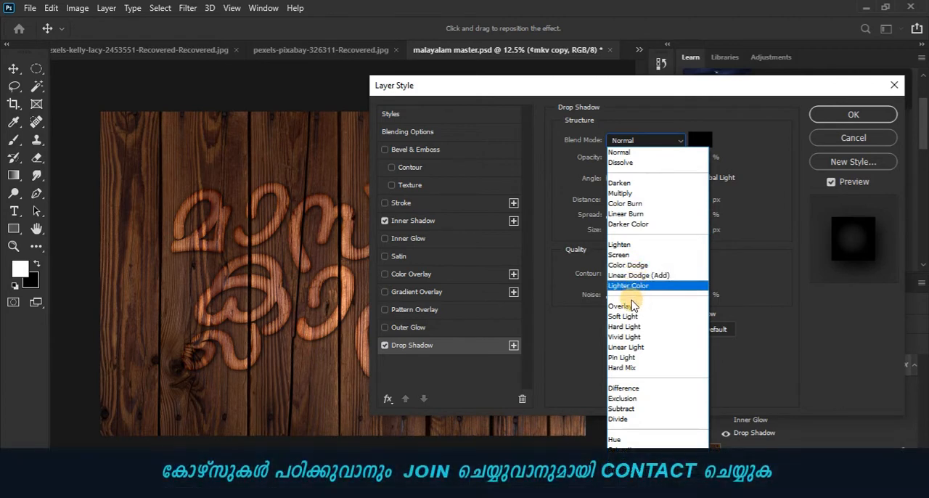
pyautogui.click(629, 306)
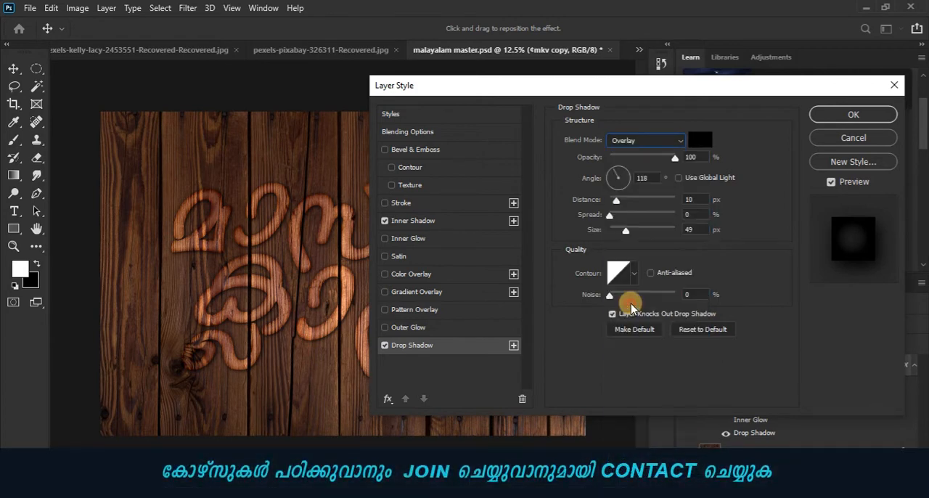
pyautogui.click(631, 139)
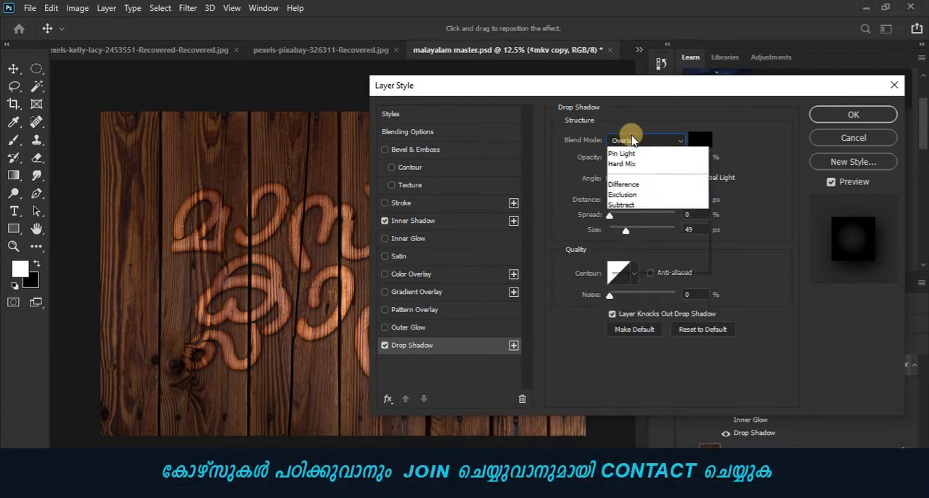
pyautogui.click(624, 203)
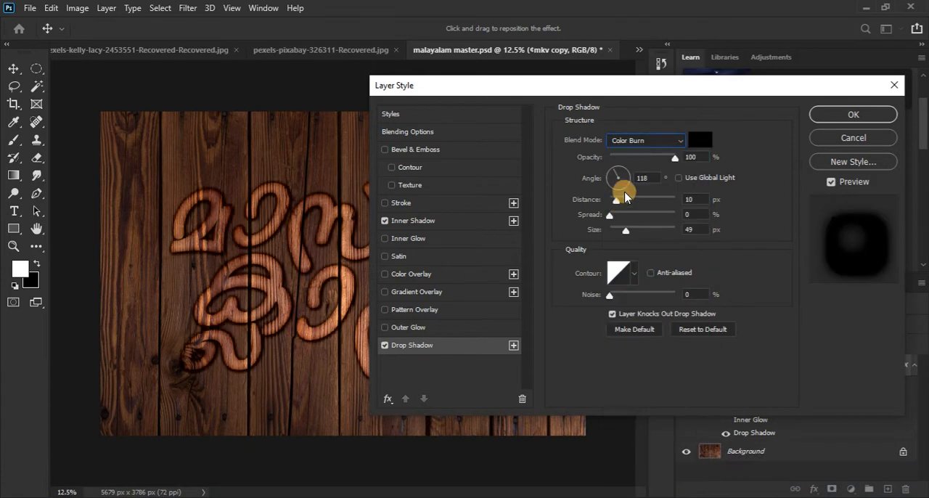
pyautogui.click(623, 141)
pyautogui.click(622, 153)
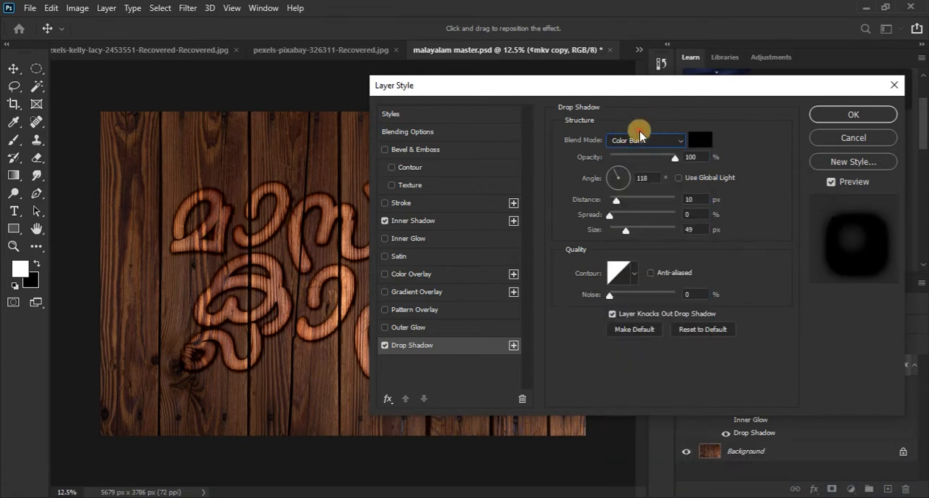
pyautogui.click(616, 142)
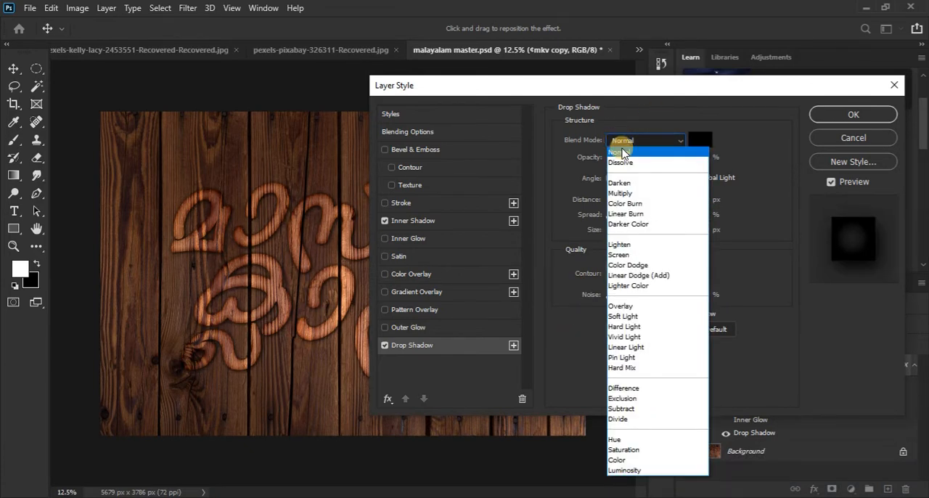
pyautogui.click(620, 183)
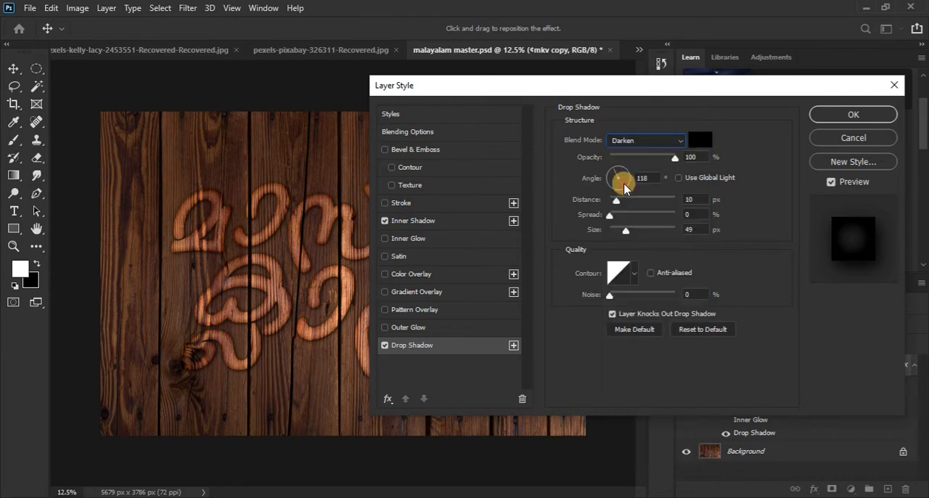
pyautogui.click(633, 141)
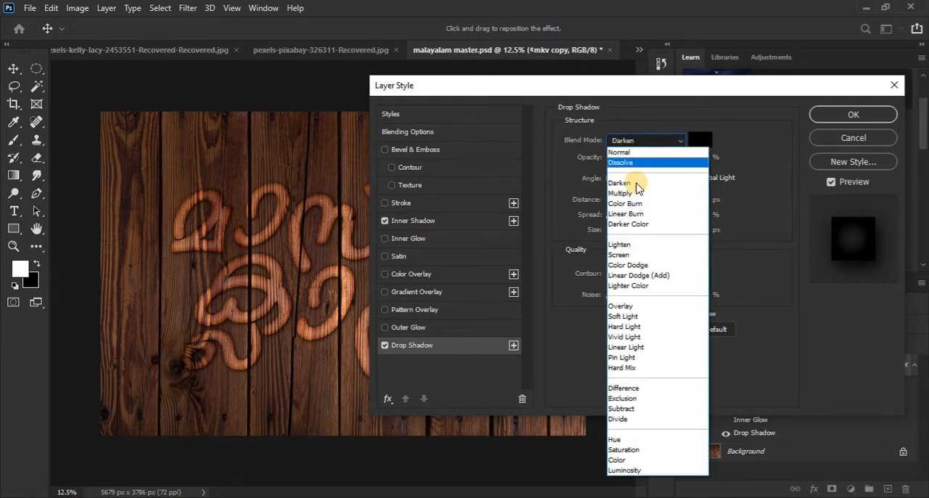
pyautogui.click(631, 306)
# Step: Set the drop shadow's blend mode to Soft Light and its size to 51 px
pyautogui.click(660, 140)
pyautogui.click(625, 318)
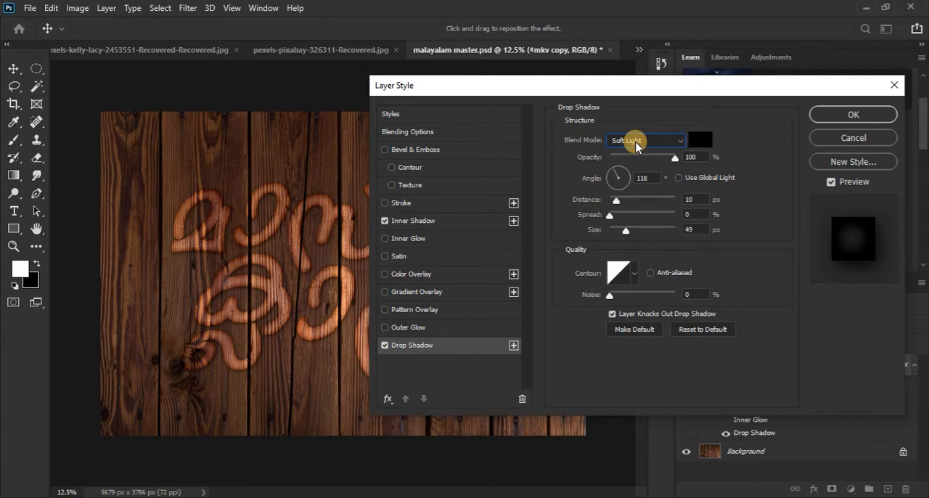
pyautogui.moveTo(626, 230); pyautogui.dragTo(628, 234)
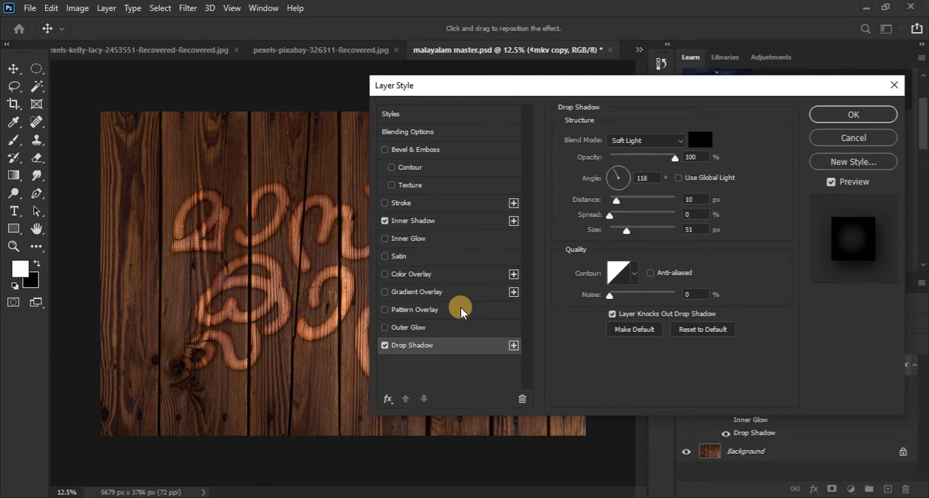
# Step: Add Bevel & Emboss to the lettering with size 24 px, soften 16 px and depth 313%
pyautogui.click(435, 153)
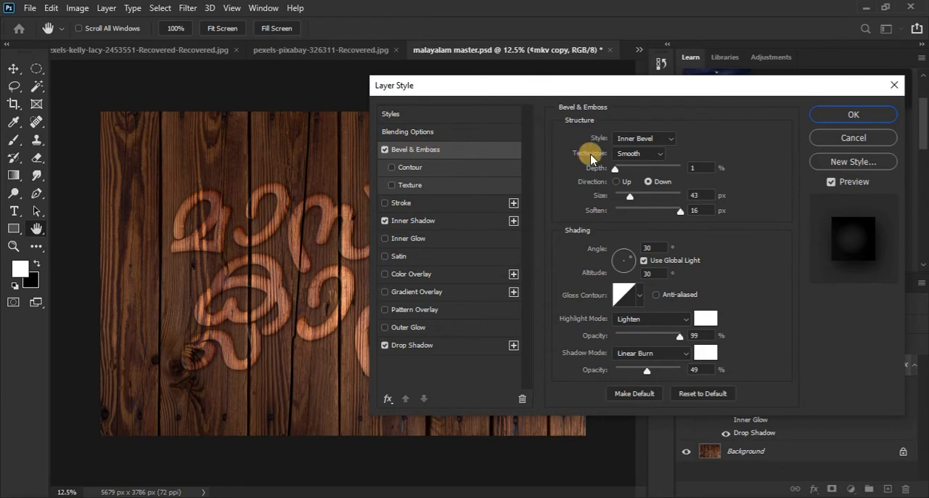
pyautogui.moveTo(632, 201)
pyautogui.mouseDown()
pyautogui.moveTo(644, 194)
pyautogui.moveTo(626, 199)
pyautogui.mouseUp()
pyautogui.moveTo(680, 212); pyautogui.dragTo(708, 217)
pyautogui.moveTo(617, 171); pyautogui.dragTo(656, 172)
pyautogui.moveTo(634, 174); pyautogui.dragTo(629, 175)
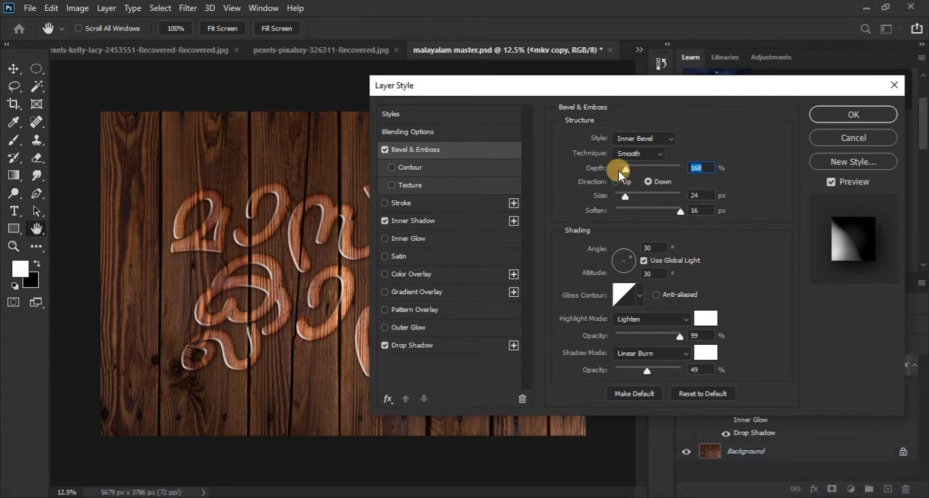
pyautogui.moveTo(621, 173); pyautogui.dragTo(638, 174)
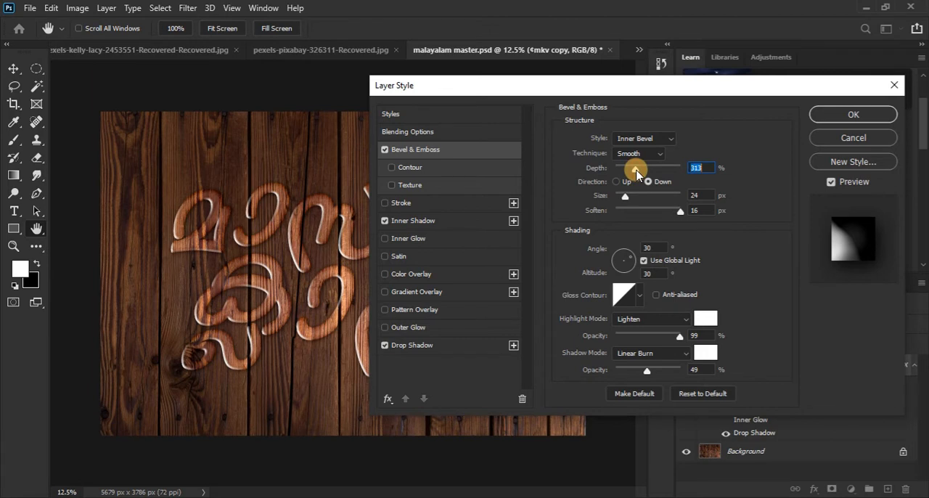
# Step: Try different gloss contours for the Bevel & Emboss effect on the wood lettering
pyautogui.click(637, 302)
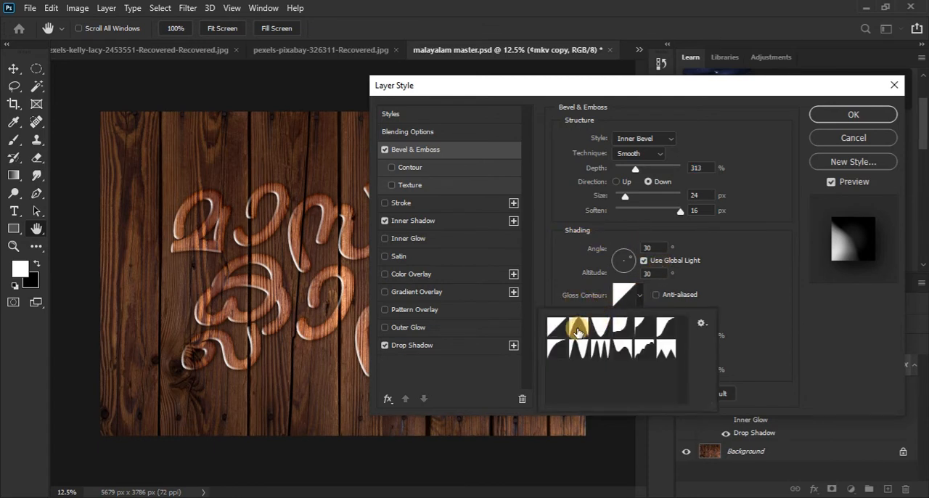
pyautogui.click(577, 327)
pyautogui.click(601, 328)
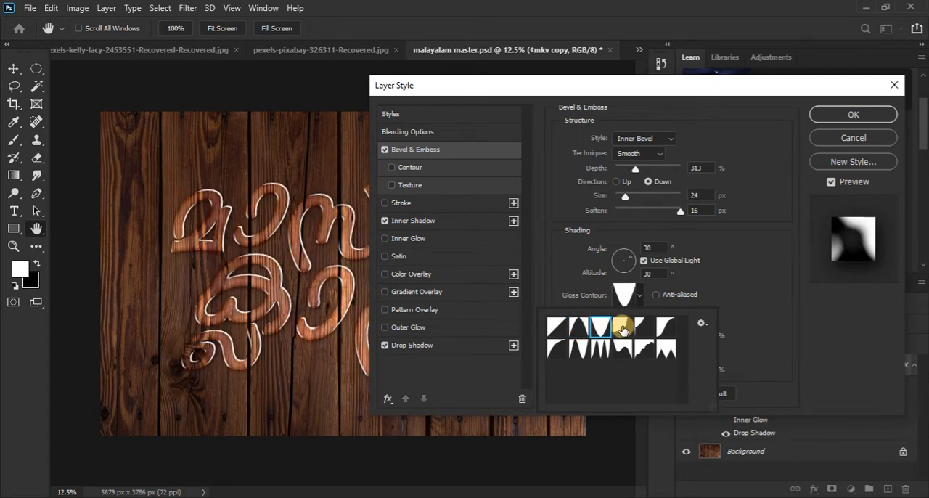
pyautogui.click(624, 327)
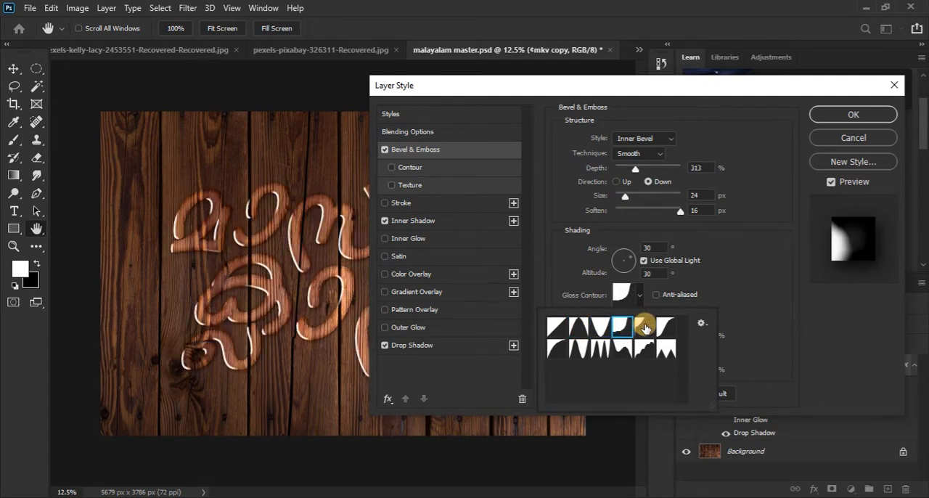
pyautogui.click(645, 328)
pyautogui.click(665, 327)
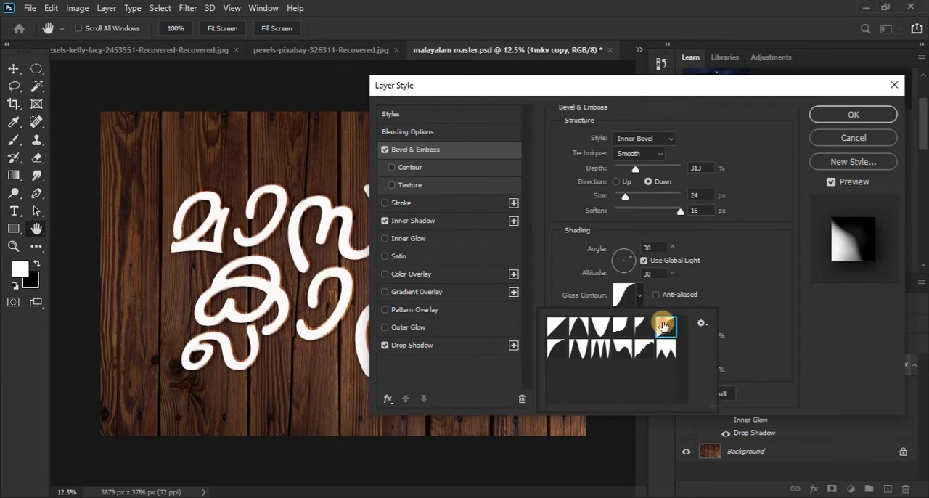
pyautogui.click(671, 352)
pyautogui.click(623, 351)
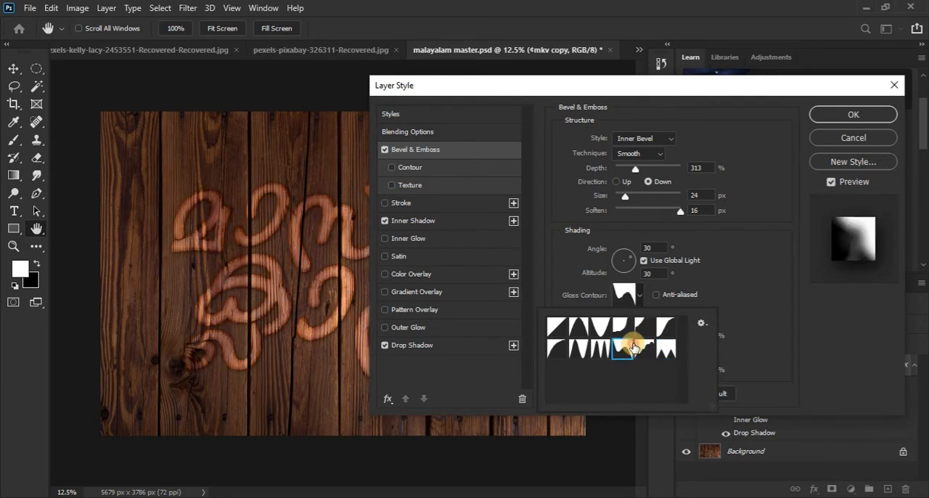
# Step: Give the wood lettering's bevel the three-peaked gloss contour and a highlight opacity of 100%, and apply the layer style
pyautogui.click(602, 351)
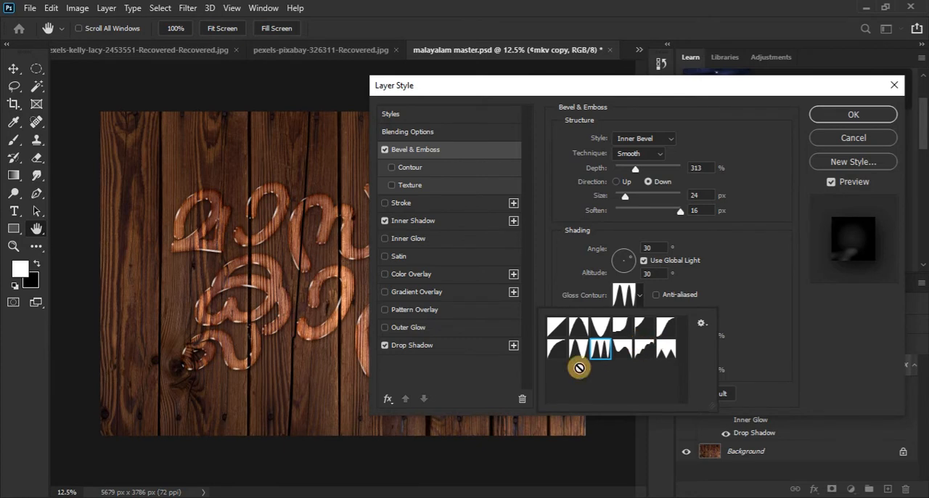
pyautogui.click(756, 325)
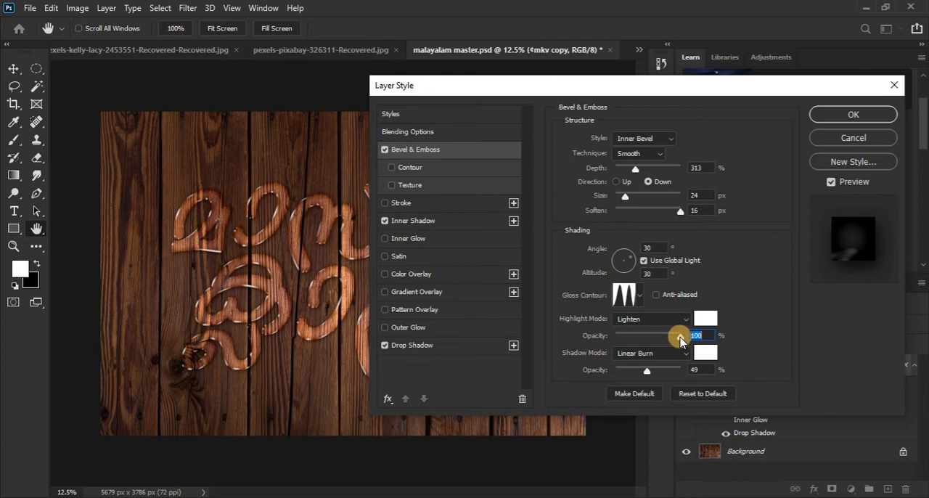
pyautogui.moveTo(681, 340)
pyautogui.mouseDown()
pyautogui.moveTo(660, 351)
pyautogui.moveTo(676, 332)
pyautogui.moveTo(639, 336)
pyautogui.moveTo(689, 333)
pyautogui.mouseUp()
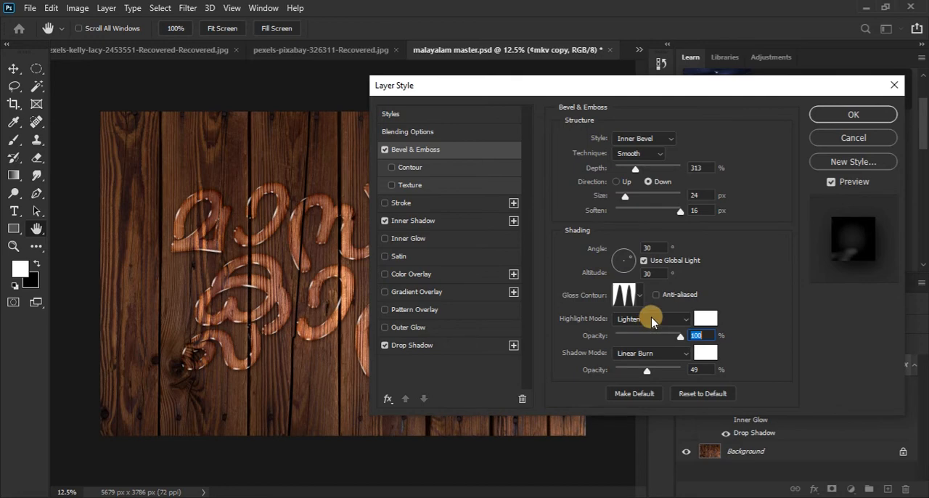
pyautogui.click(828, 117)
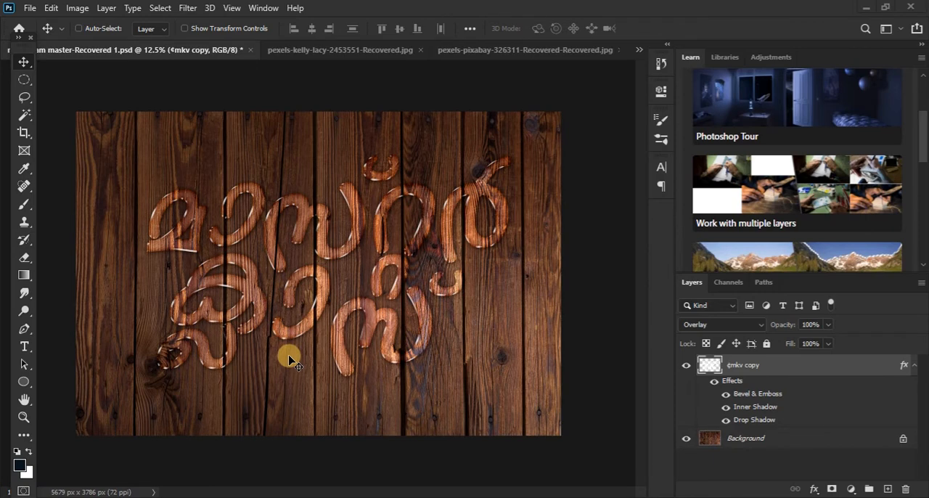
# Step: Copy the layer style of the lettering layer in the wood document
pyautogui.click(314, 56)
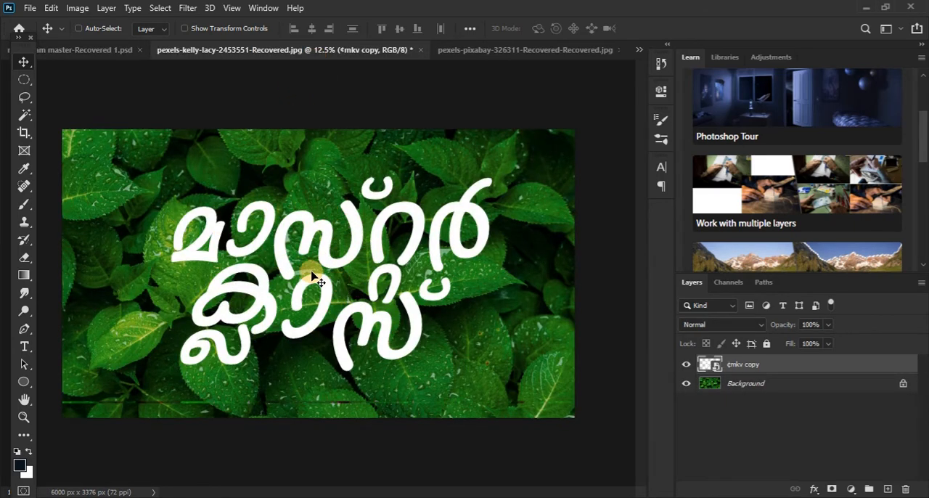
pyautogui.click(100, 50)
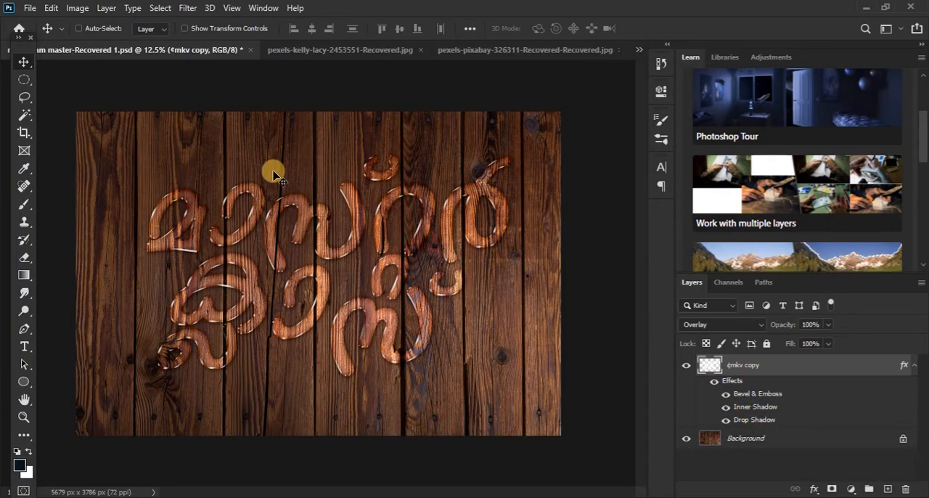
pyautogui.click(106, 8)
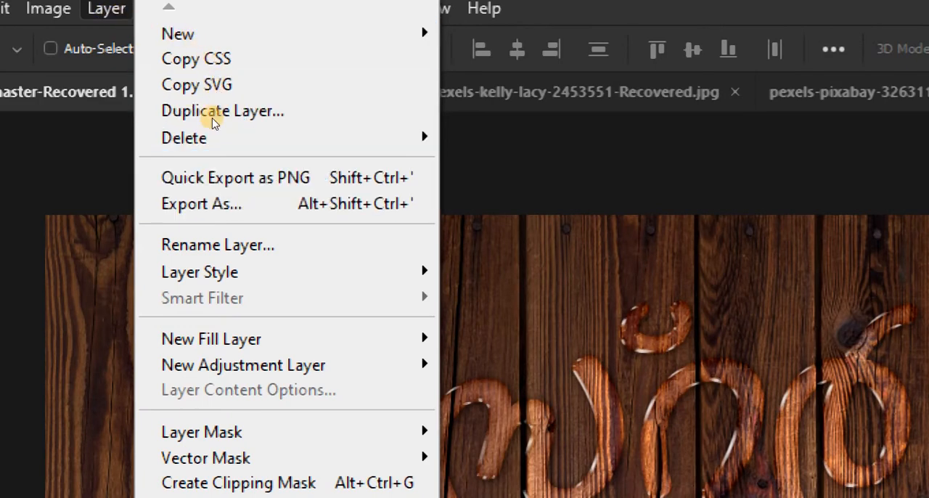
pyautogui.moveTo(200, 271)
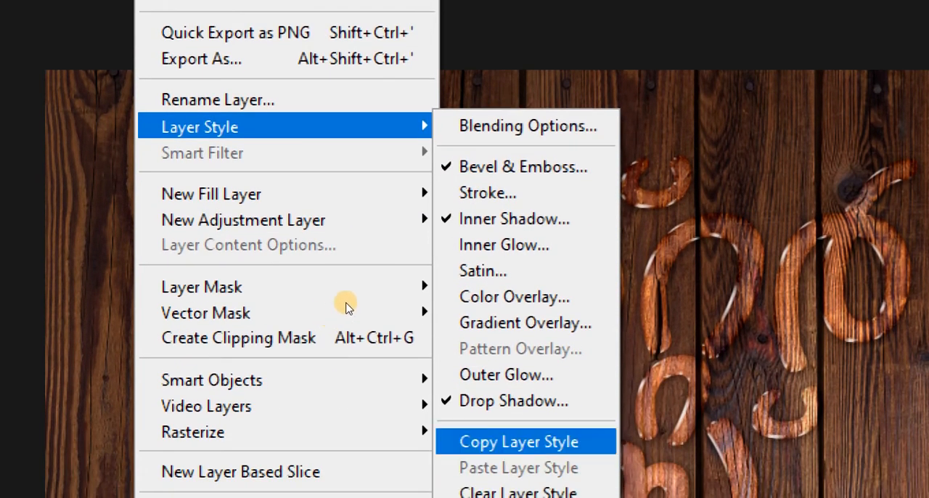
pyautogui.click(570, 443)
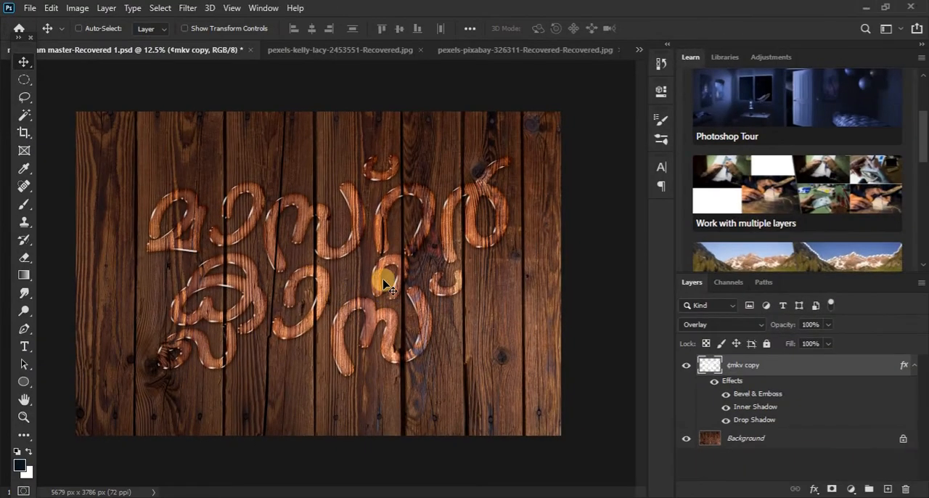
# Step: Paste the copied layer style onto the lettering layer in the green leaf document pexels-kelly-lacy-2453551-Recovered.jpg
pyautogui.click(293, 55)
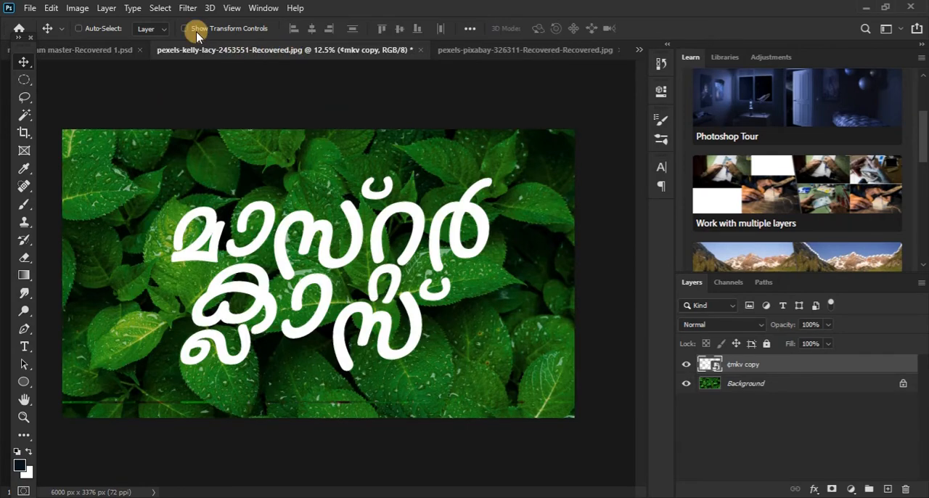
pyautogui.click(107, 8)
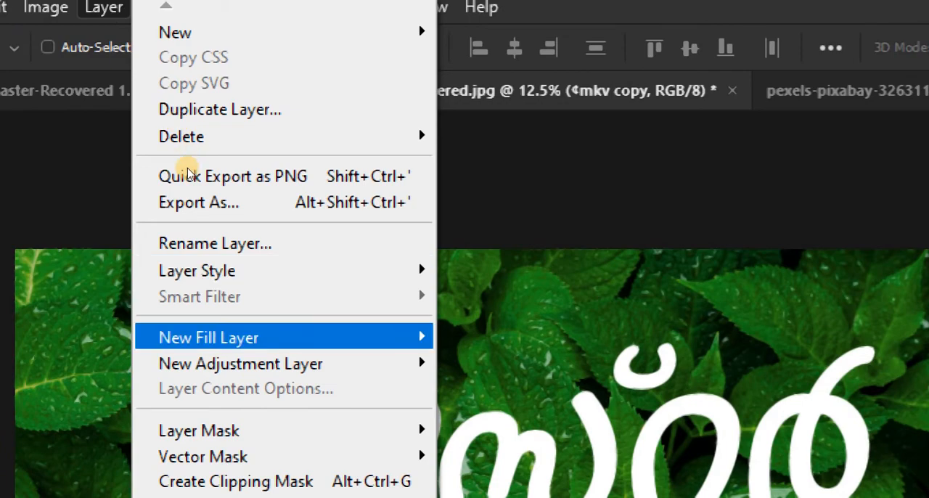
pyautogui.moveTo(182, 140)
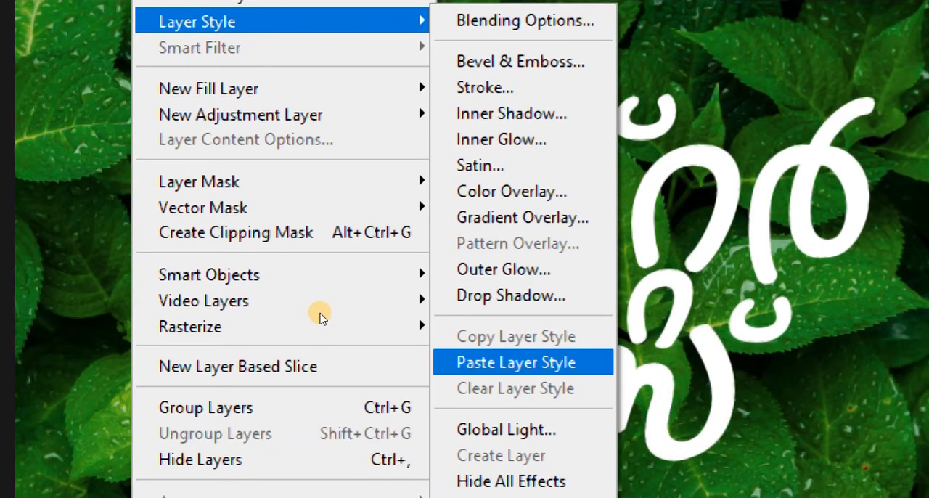
pyautogui.click(523, 362)
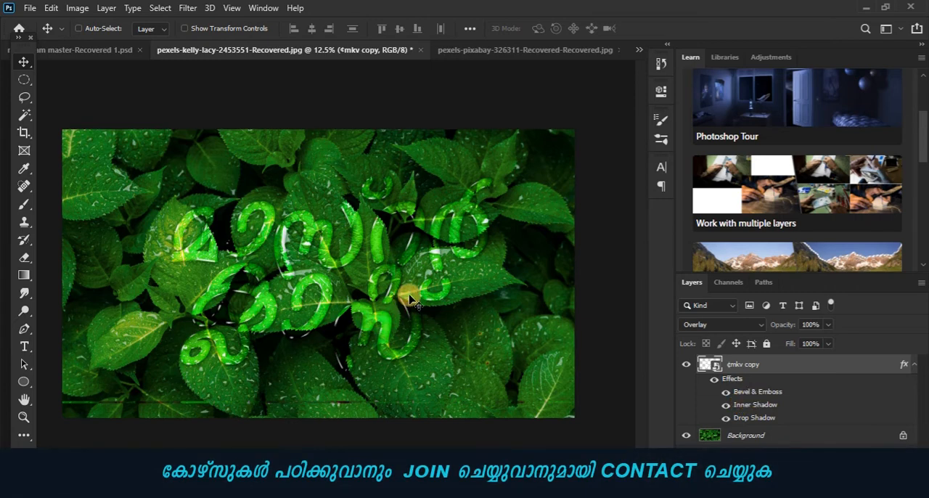
# Step: Set the Bevel & Emboss size of the leaf document's lettering to 57 px
pyautogui.doubleClick(789, 391)
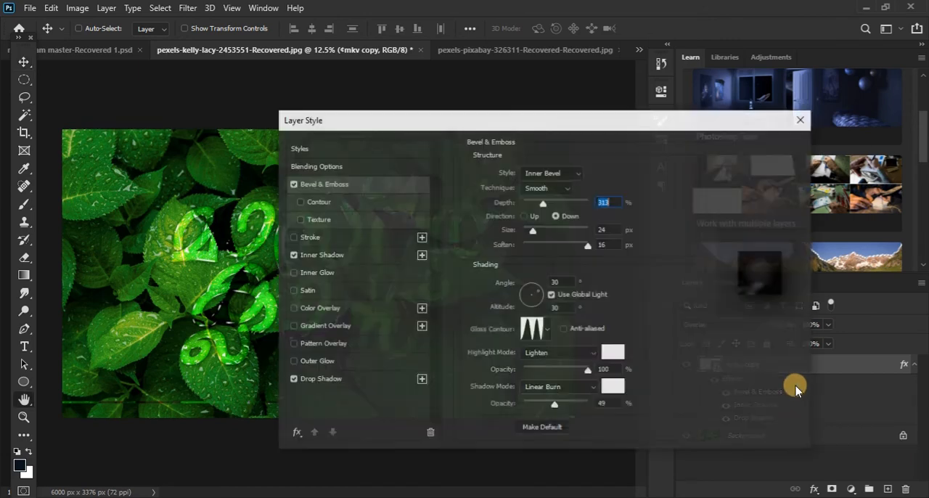
pyautogui.moveTo(443, 130); pyautogui.dragTo(568, 121)
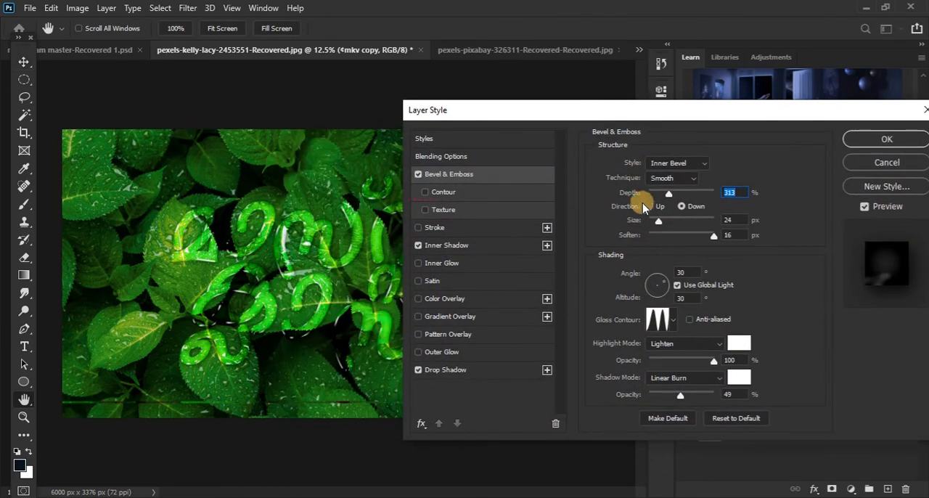
pyautogui.moveTo(658, 222)
pyautogui.mouseDown()
pyautogui.moveTo(678, 221)
pyautogui.moveTo(668, 221)
pyautogui.mouseUp()
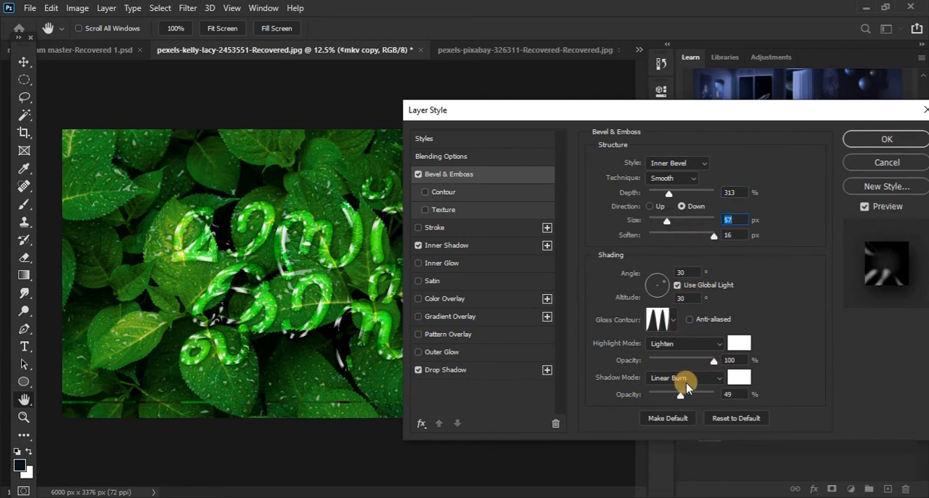
# Step: Try different gloss contours for the bevel on the leaf document's lettering
pyautogui.click(677, 322)
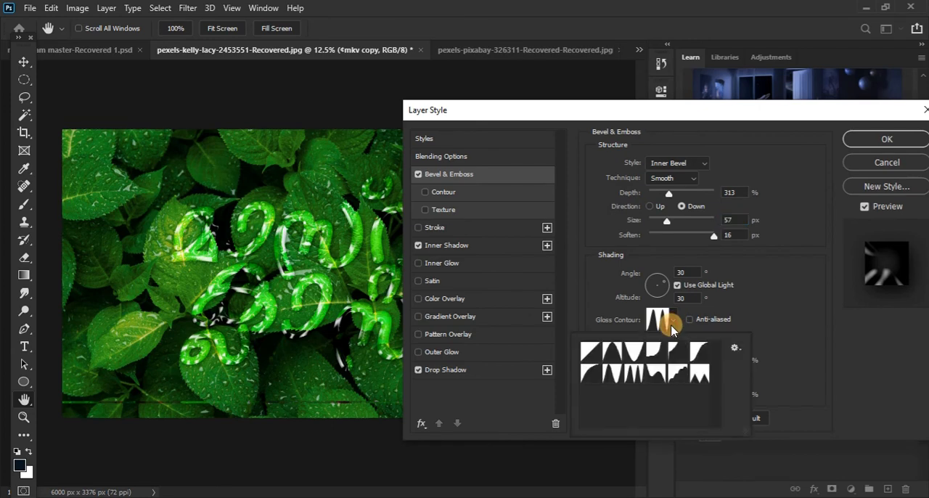
pyautogui.click(623, 352)
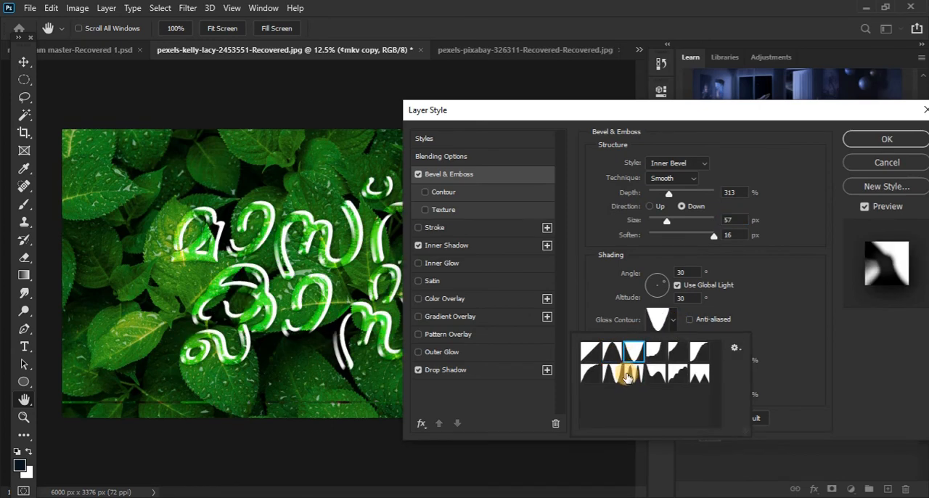
pyautogui.click(629, 376)
pyautogui.click(612, 376)
pyautogui.click(631, 376)
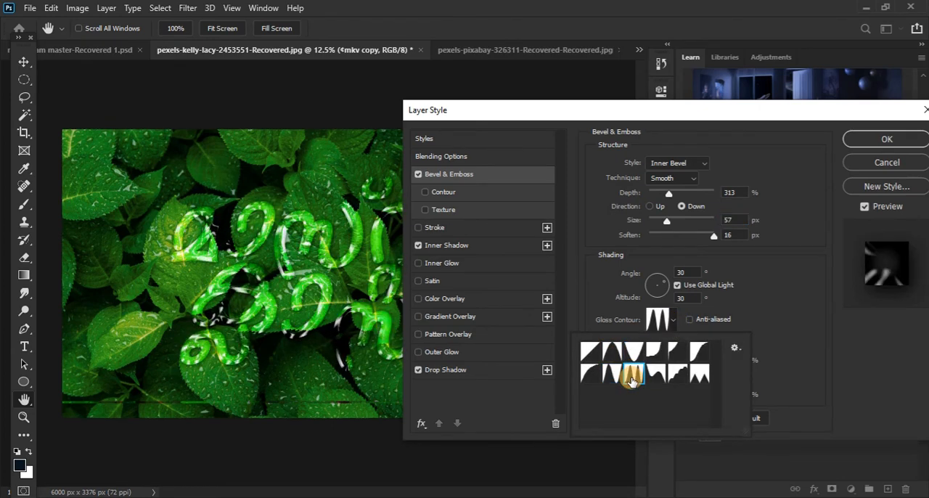
pyautogui.click(674, 351)
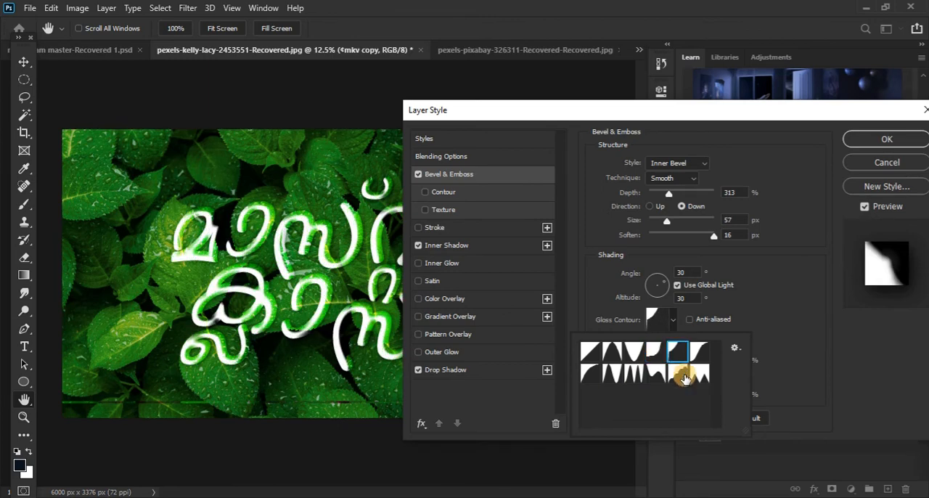
pyautogui.click(697, 372)
pyautogui.click(676, 373)
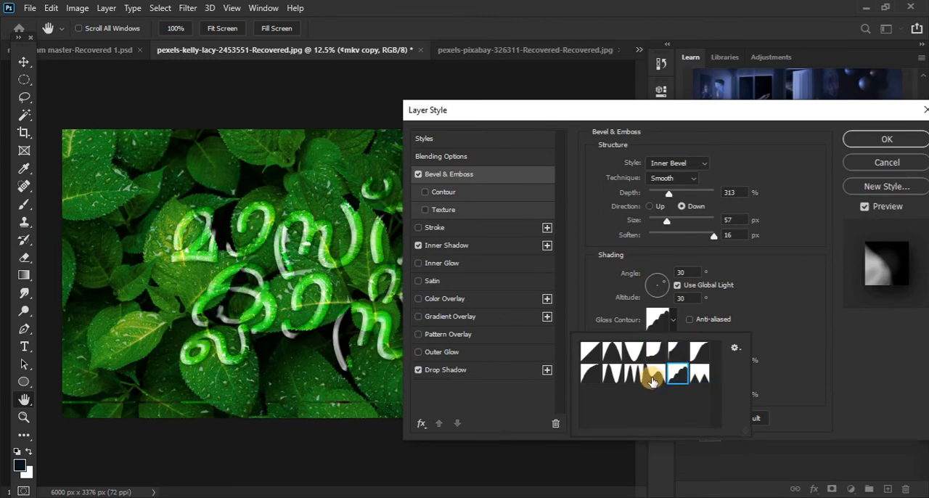
pyautogui.click(654, 376)
pyautogui.click(613, 375)
pyautogui.click(587, 374)
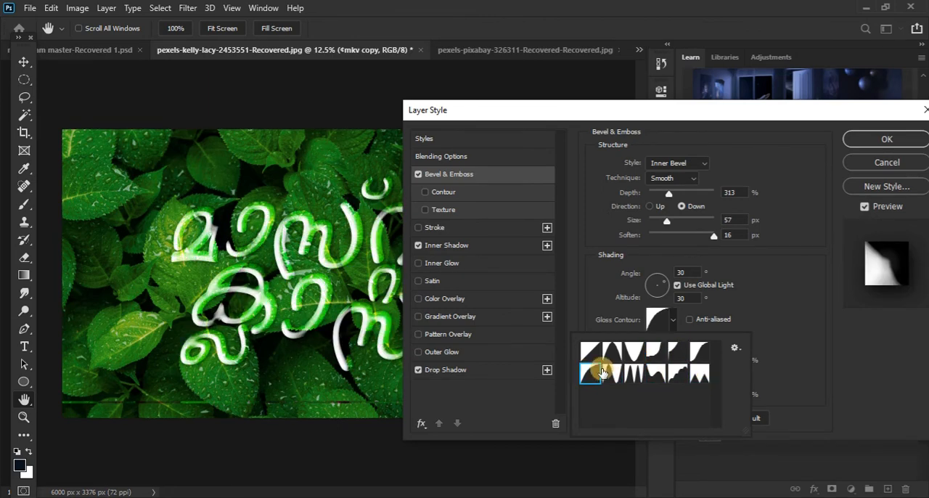
pyautogui.click(677, 352)
pyautogui.click(699, 352)
pyautogui.click(643, 350)
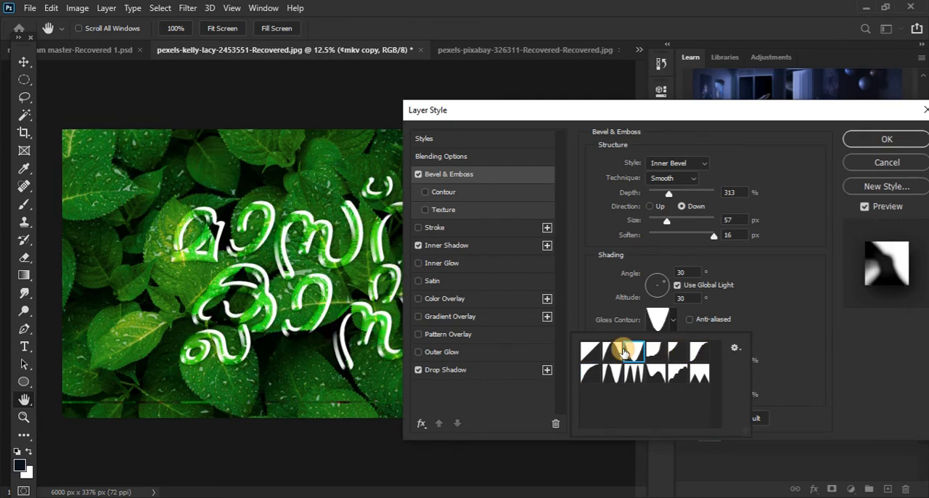
pyautogui.click(614, 354)
# Step: Apply the three-peaked gloss contour to the leaf lettering's bevel and shift the lettering slightly up and left over the leaves
pyautogui.click(634, 374)
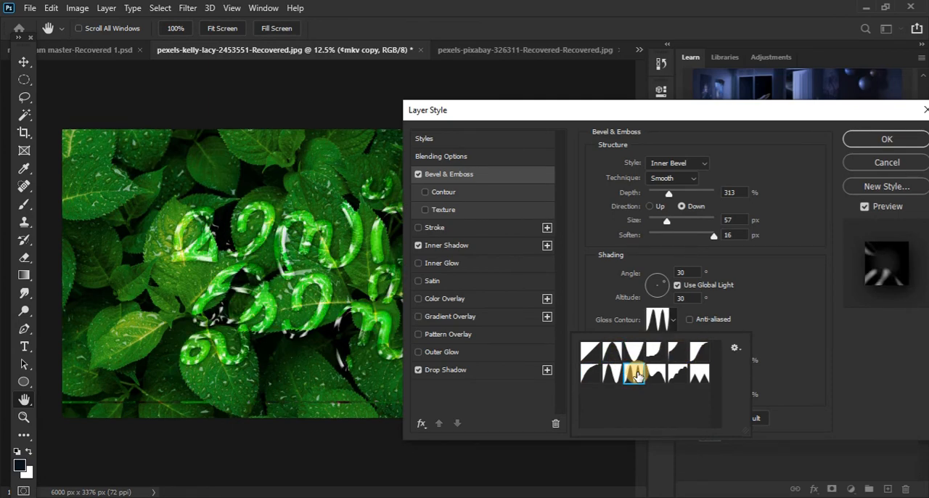
pyautogui.press('Return')
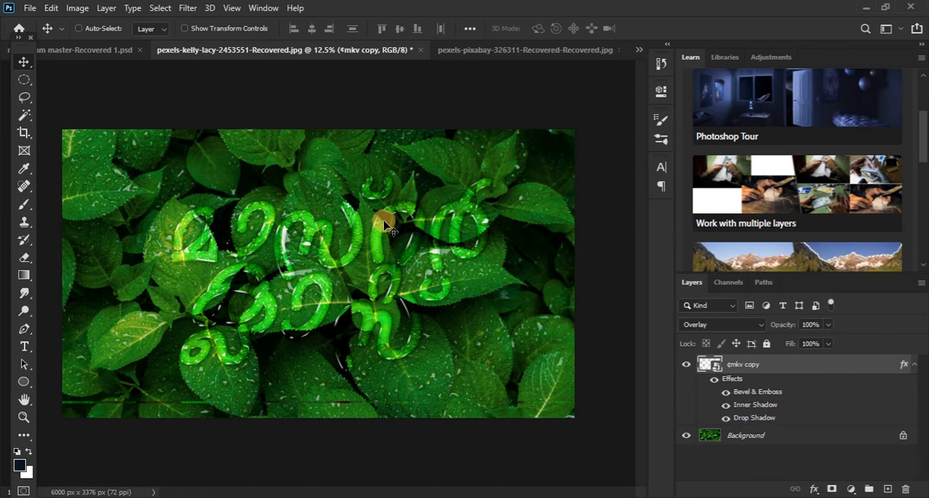
pyautogui.moveTo(382, 234); pyautogui.dragTo(368, 222)
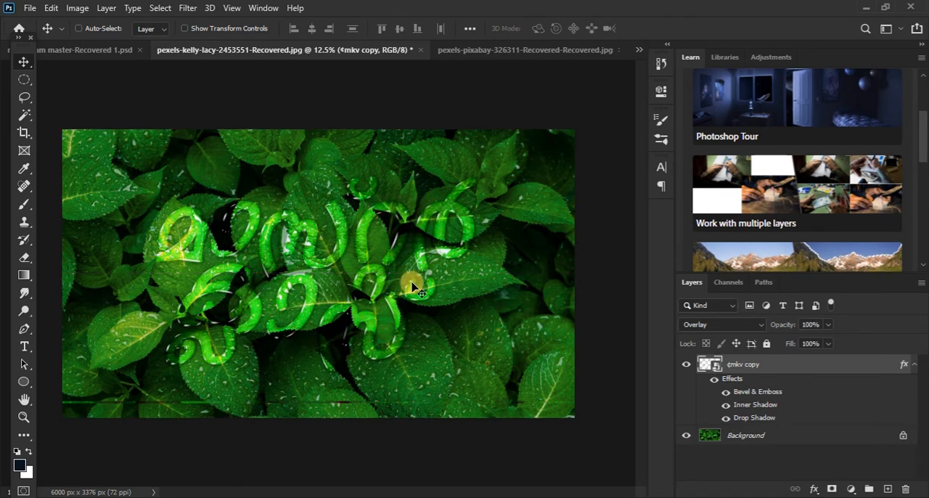